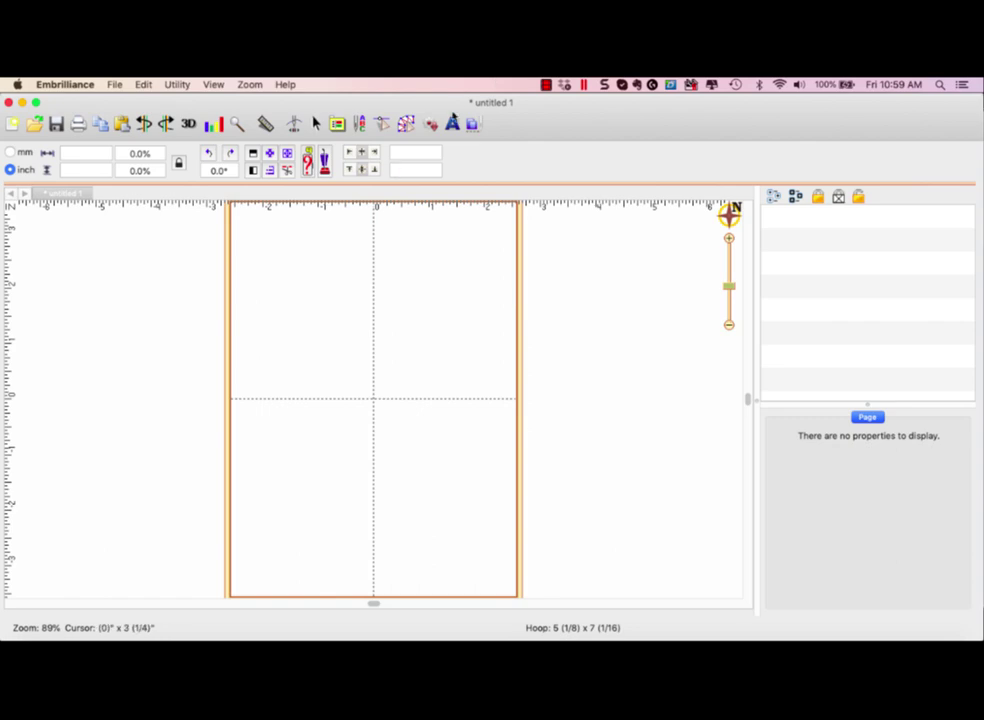
Create an ABC lettering object, look through its list of installed fonts, and delete the lettering from the page.
click(452, 123)
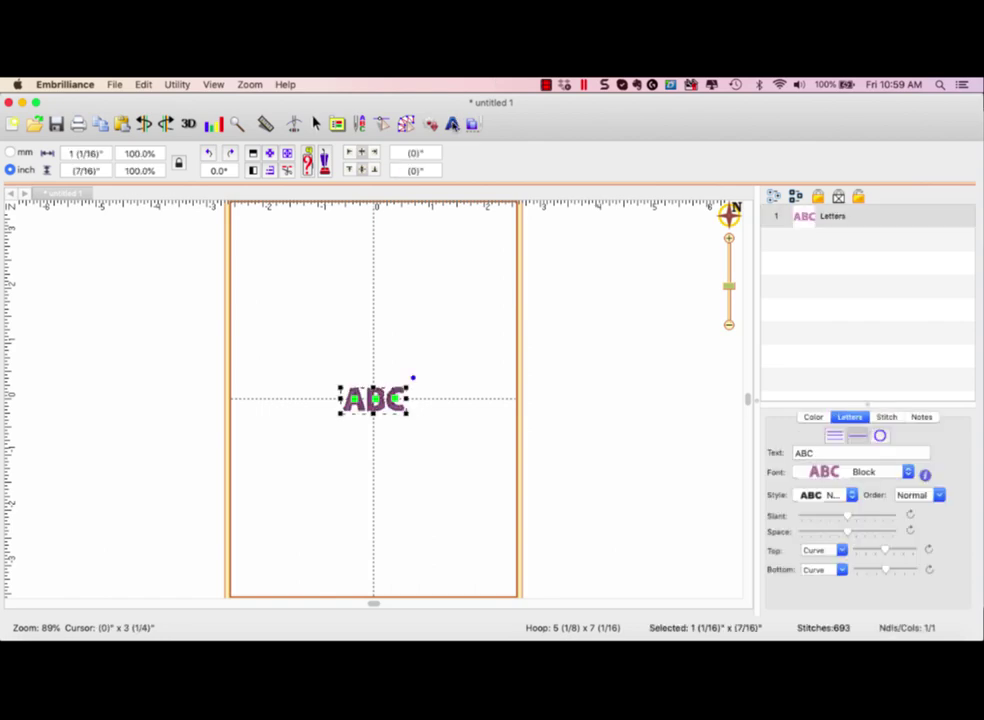
click(893, 471)
scroll(893, 471, down, 15)
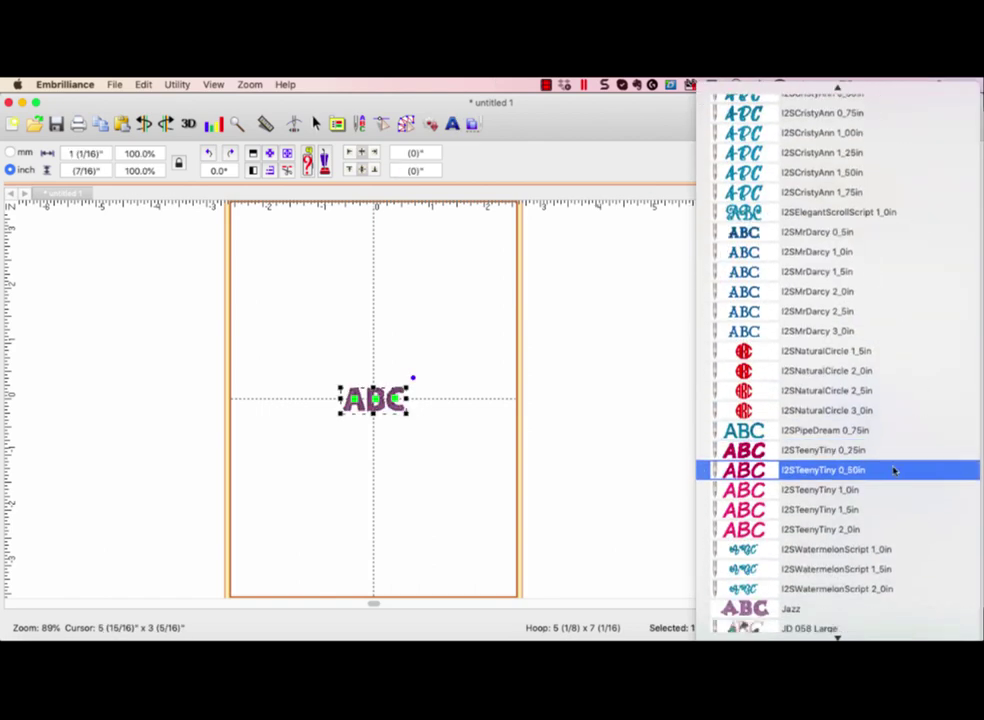
scroll(893, 471, up, 10)
scroll(893, 471, up, 10)
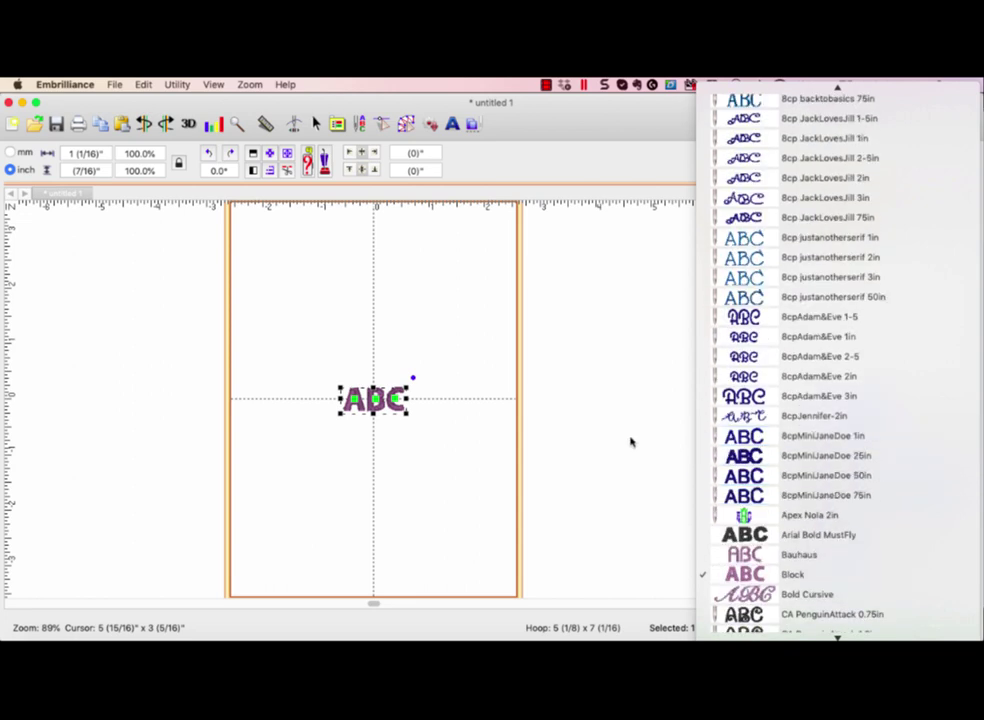
click(632, 441)
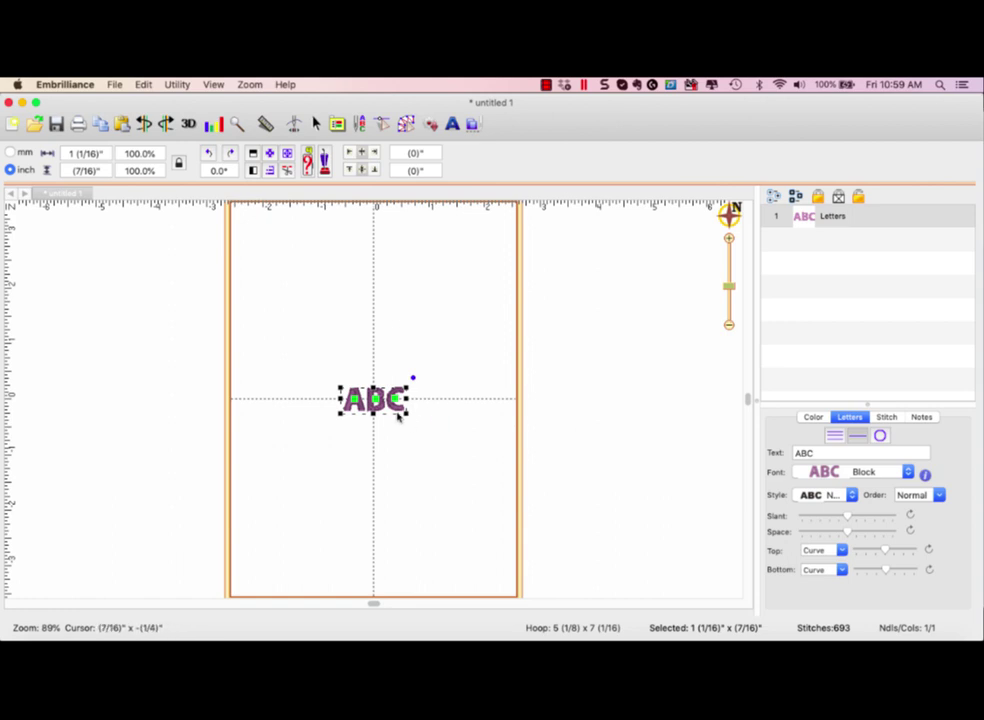
key(Delete)
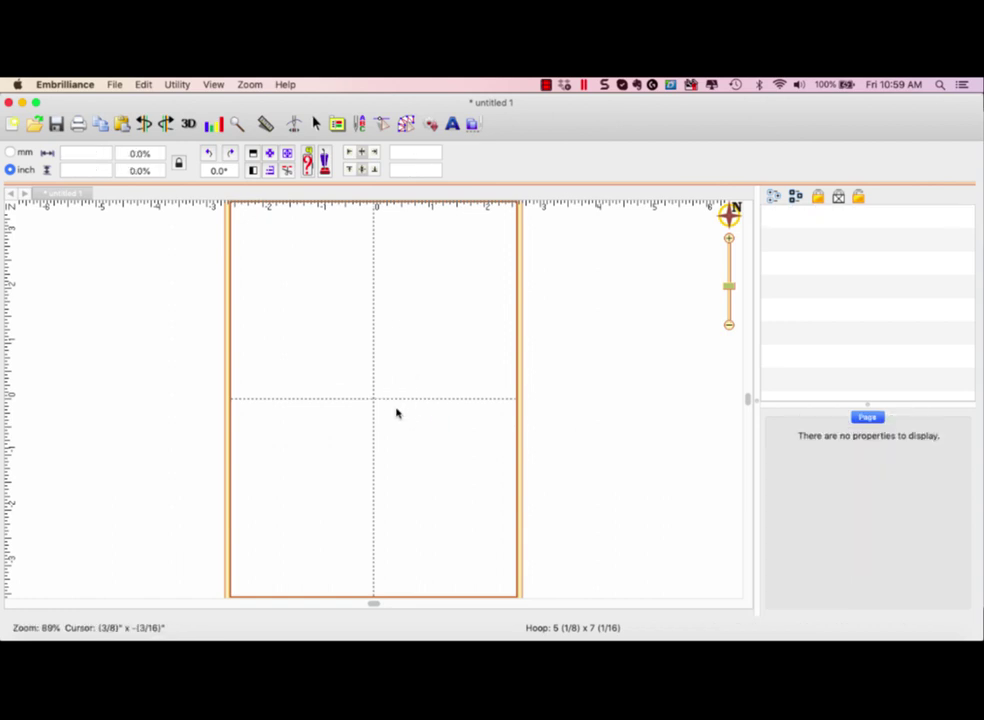
Open the Embrilliance library folder in Finder, accepting the caution, and select its Fonts folder.
click(176, 85)
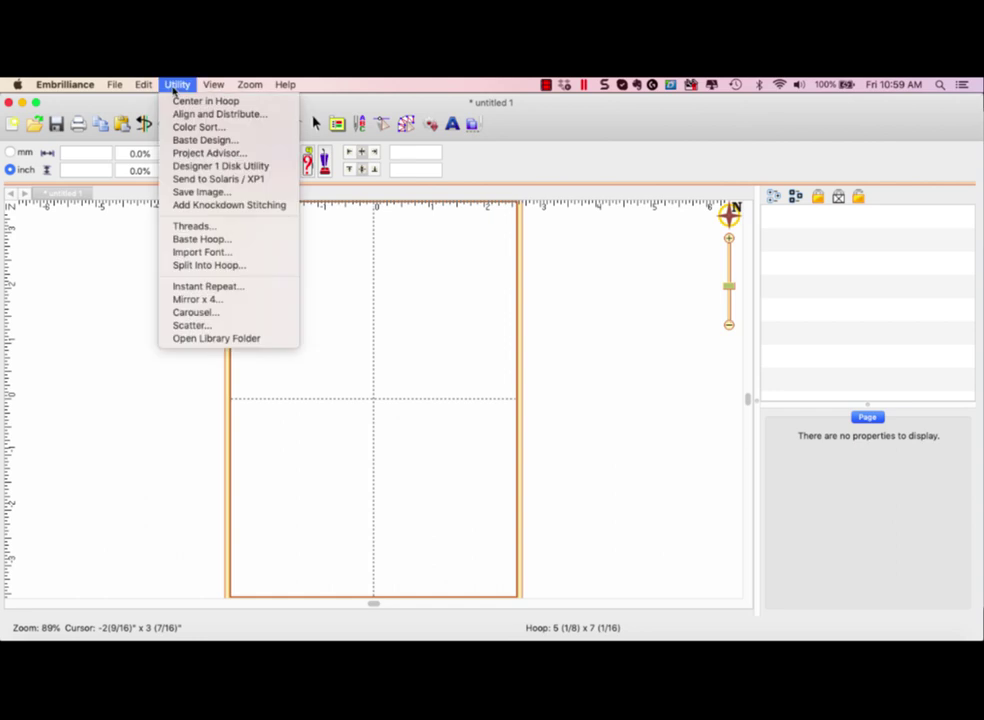
click(193, 342)
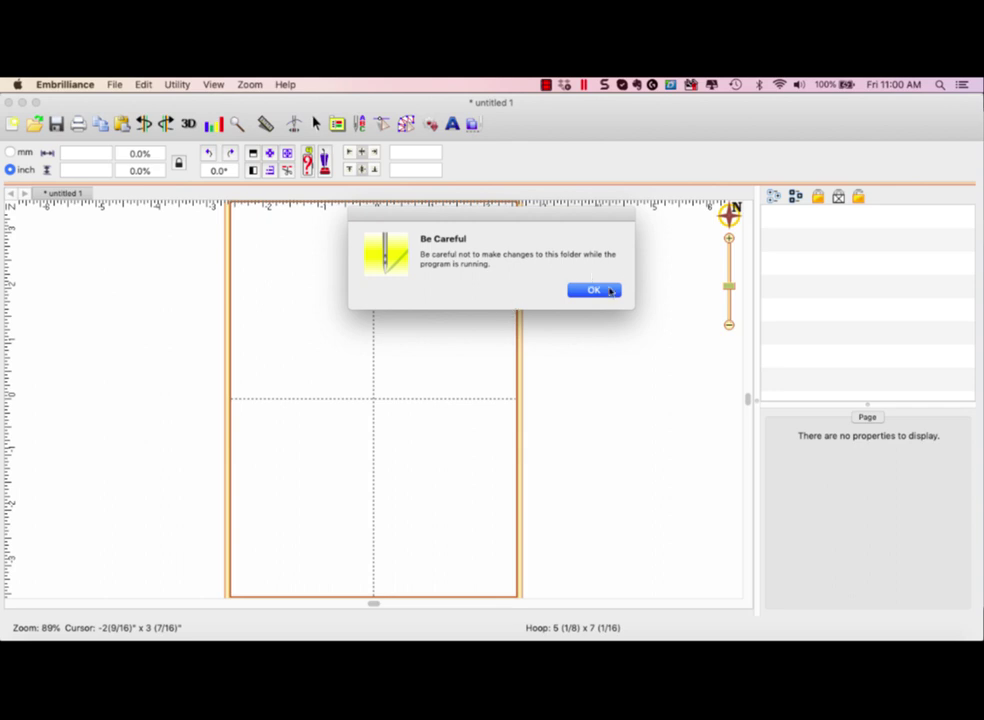
click(594, 291)
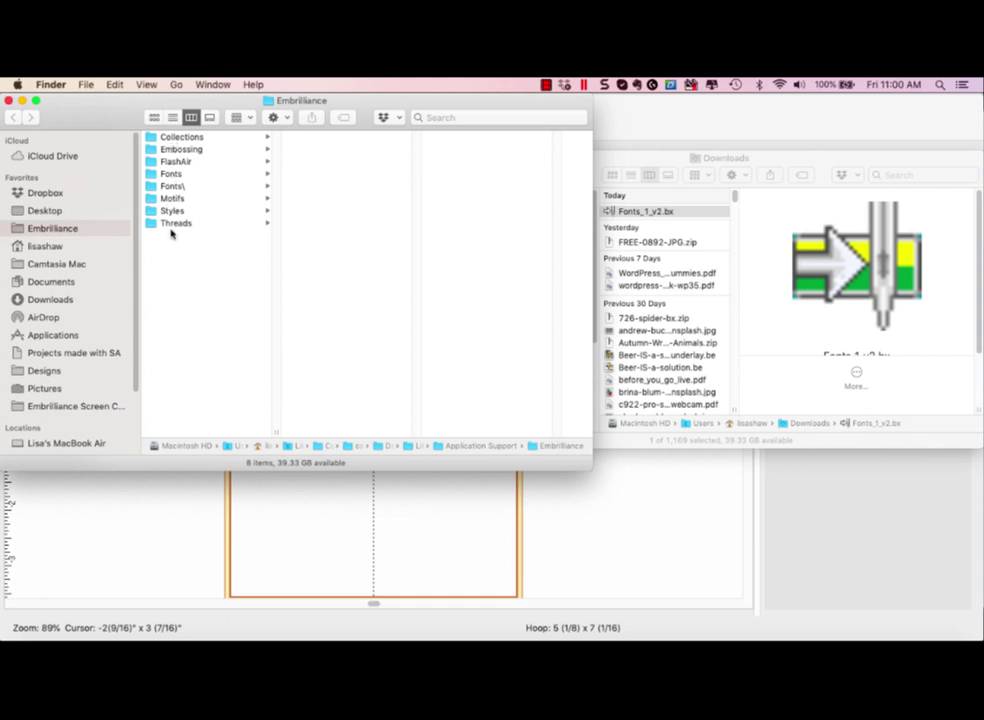
click(155, 176)
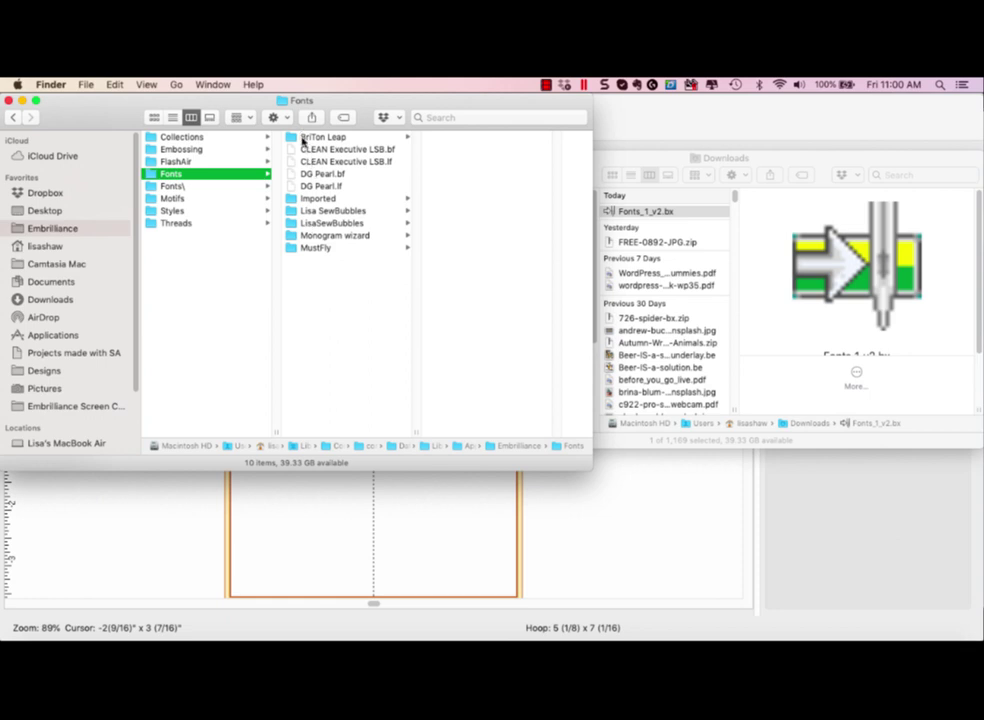
Open the NO NAME drive in the Downloads Finder window and copy the library's Fonts folder onto it.
click(675, 162)
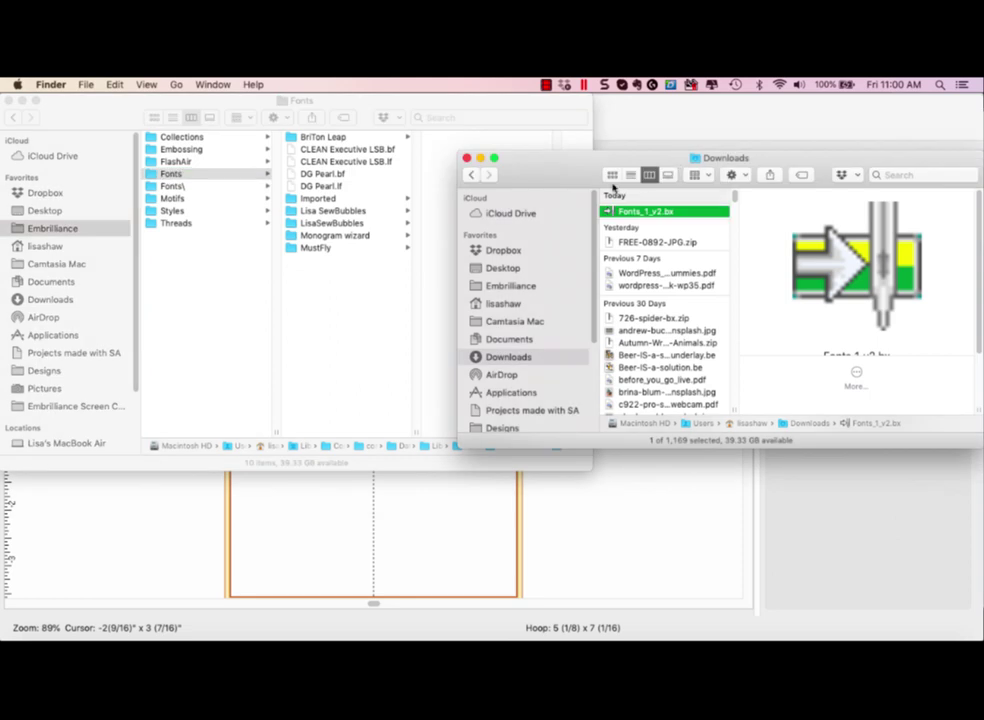
scroll(590, 340, down, 5)
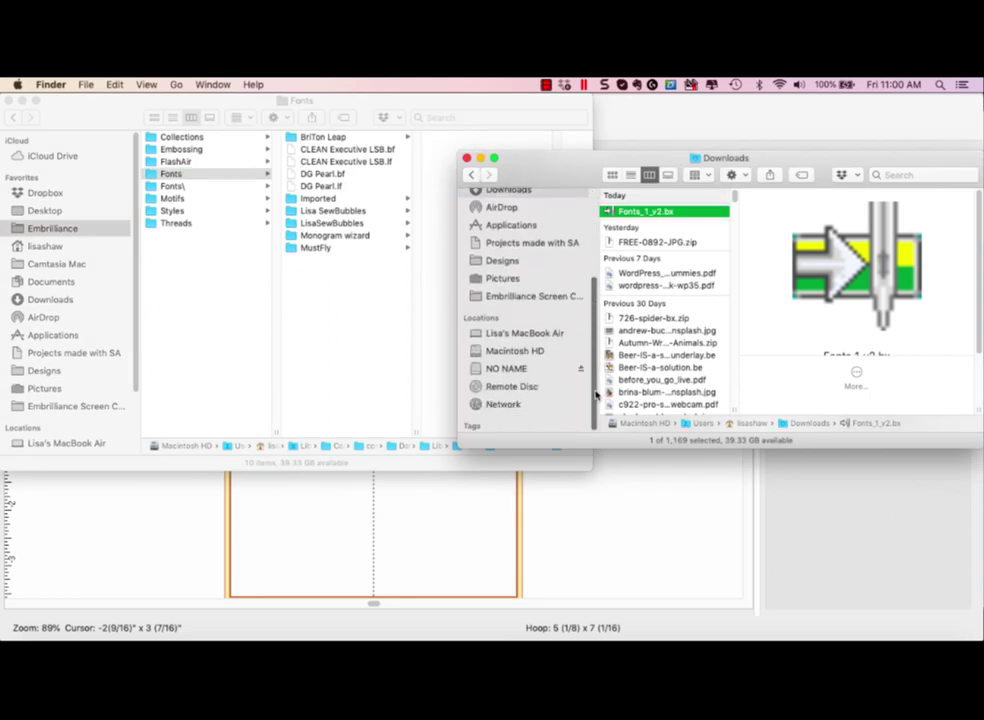
click(517, 369)
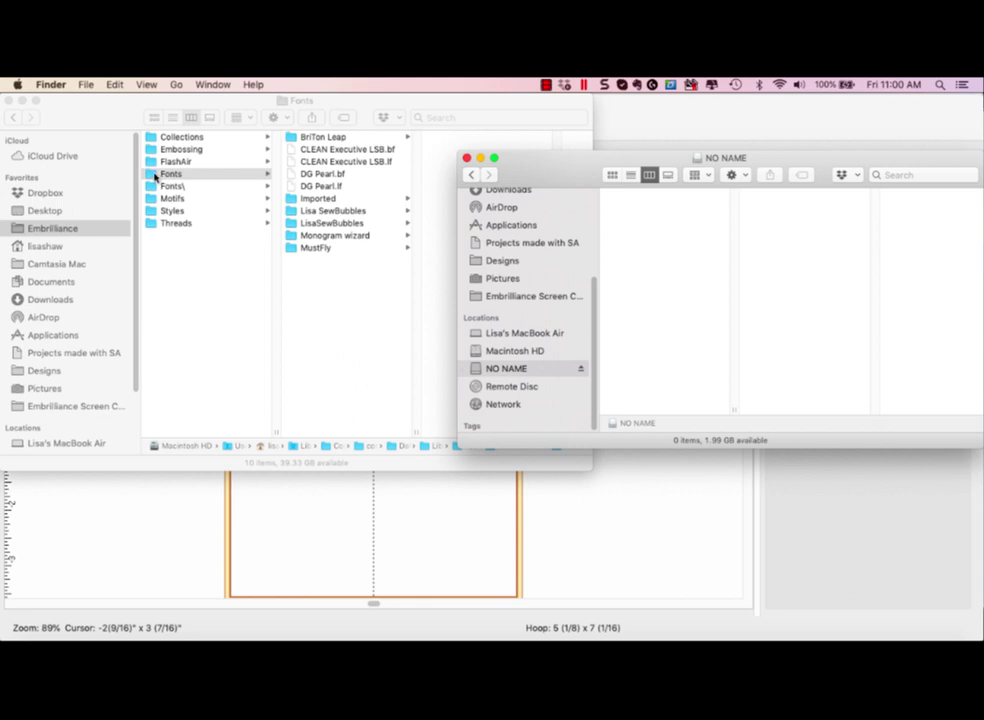
drag(155, 177, 648, 287)
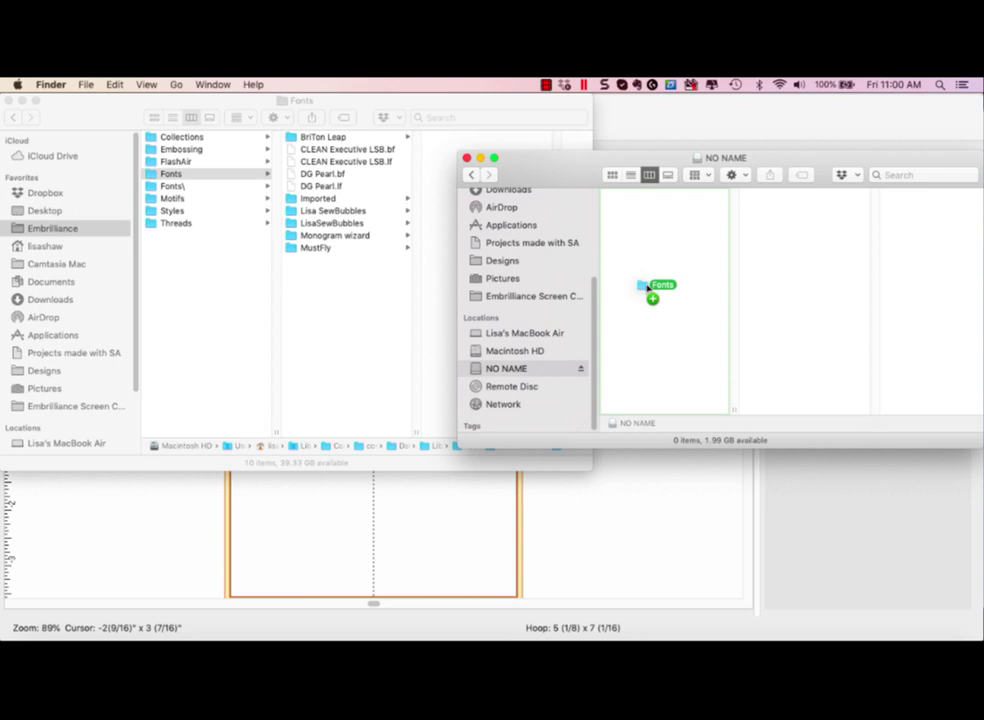
drag(648, 287, 647, 289)
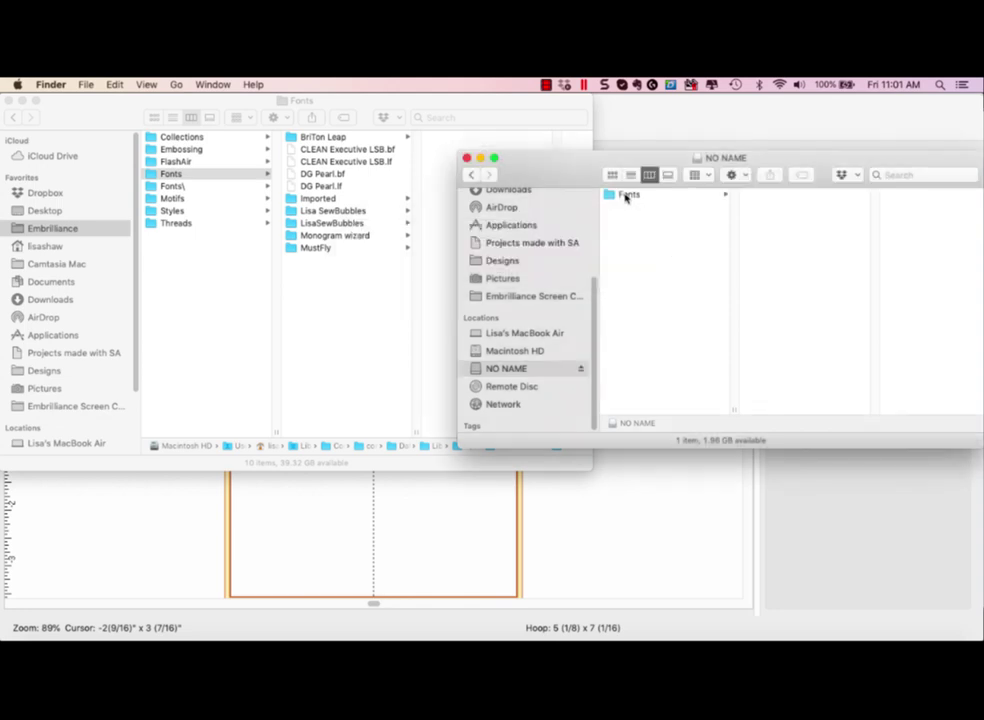
Close both Finder windows and quit Embrilliance without saving the untitled design.
click(467, 158)
click(9, 101)
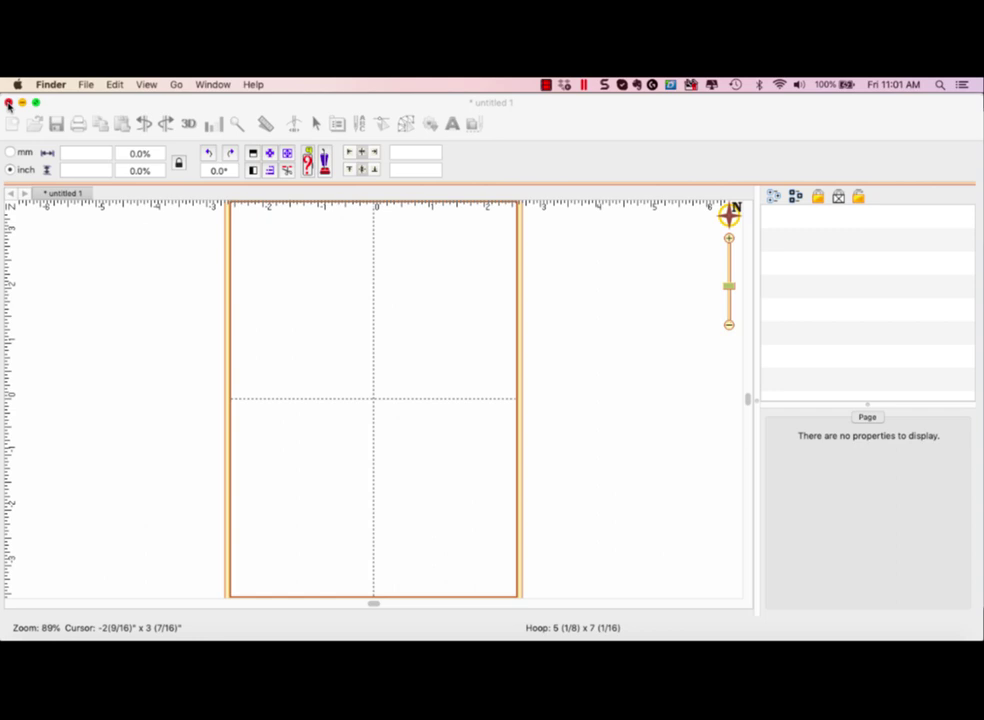
click(9, 103)
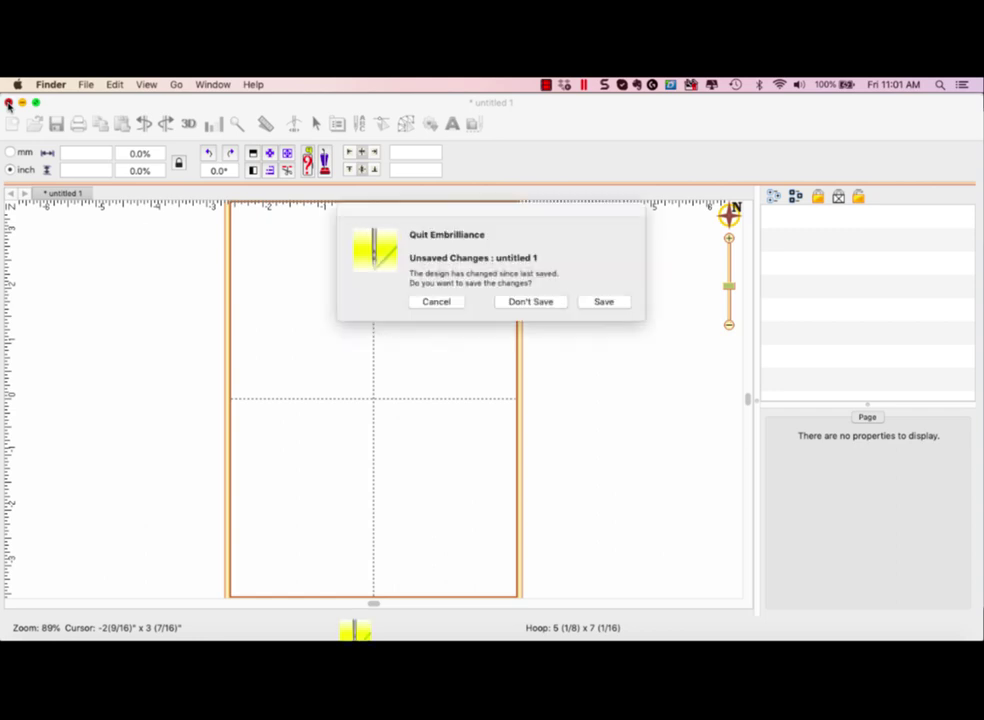
click(519, 302)
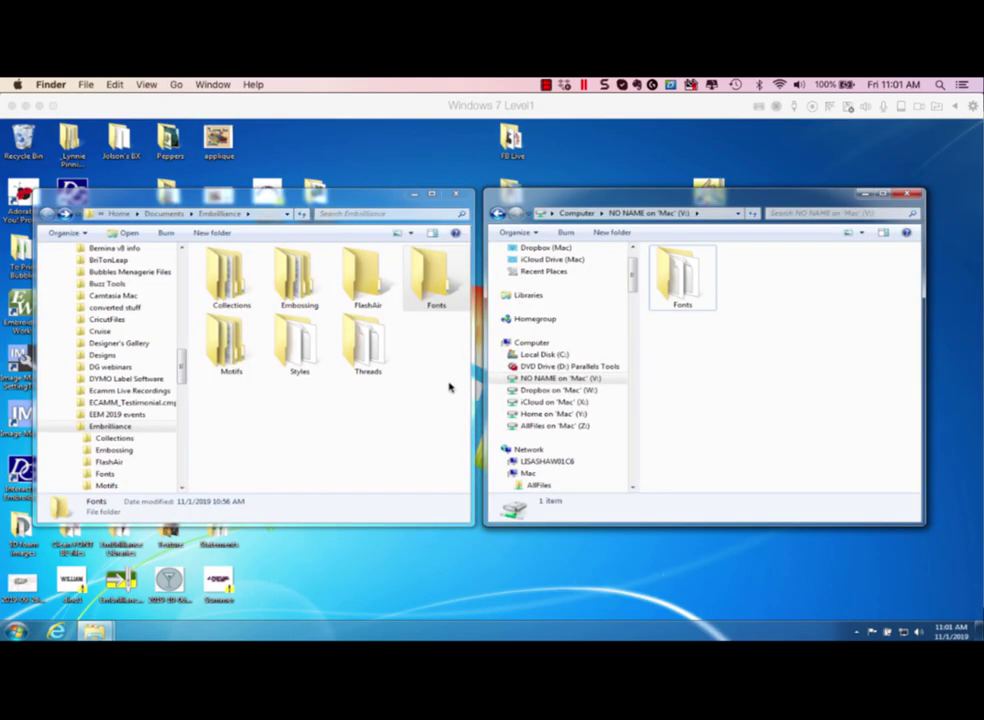
In the Windows 7 virtual machine, close the Embrilliance folder window and reposition the NO NAME drive window showing the copied Fonts folder.
click(475, 580)
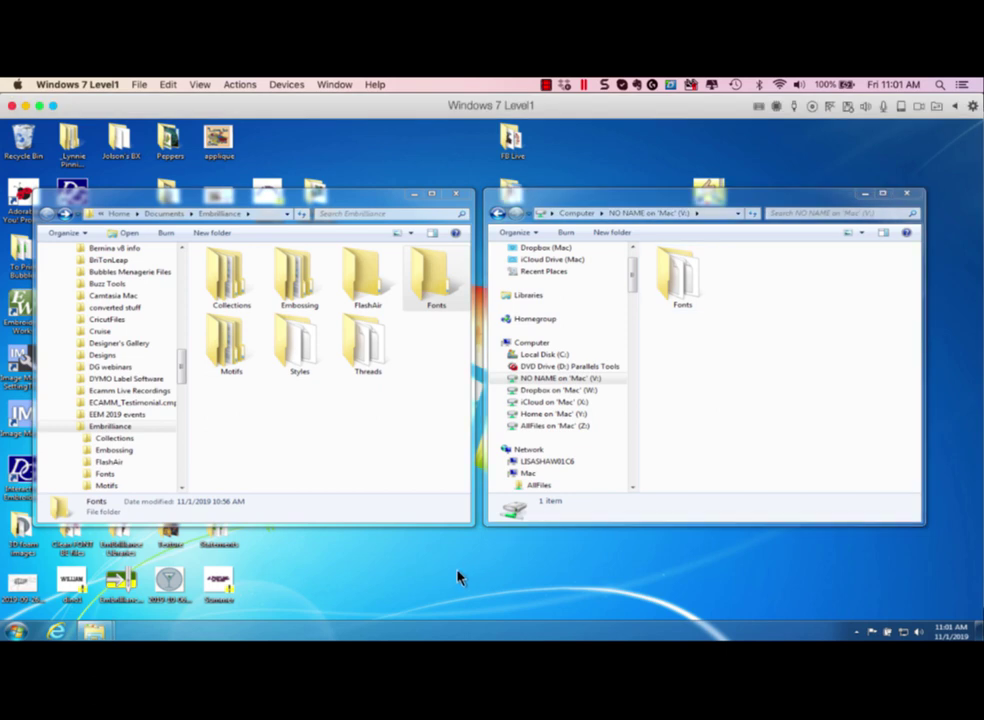
click(193, 200)
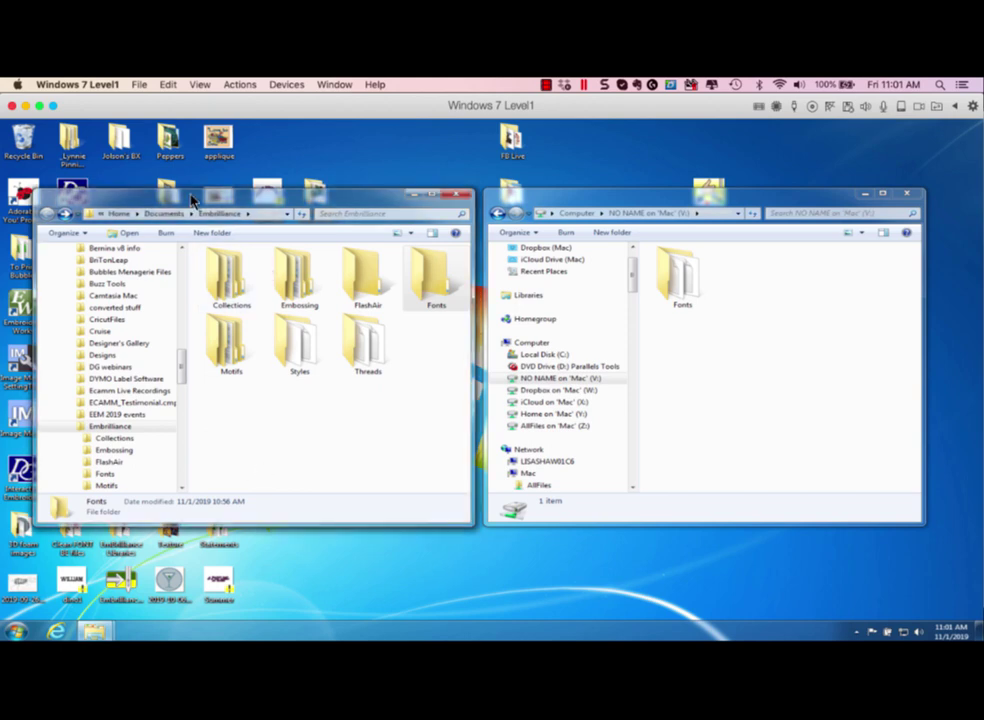
click(460, 195)
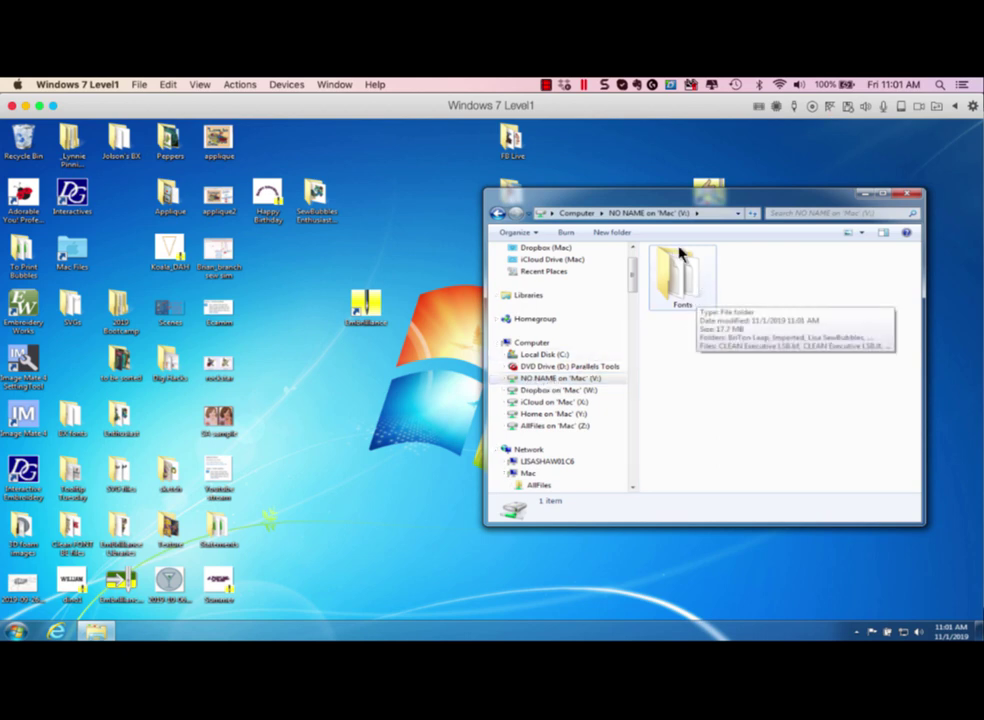
drag(668, 205, 692, 183)
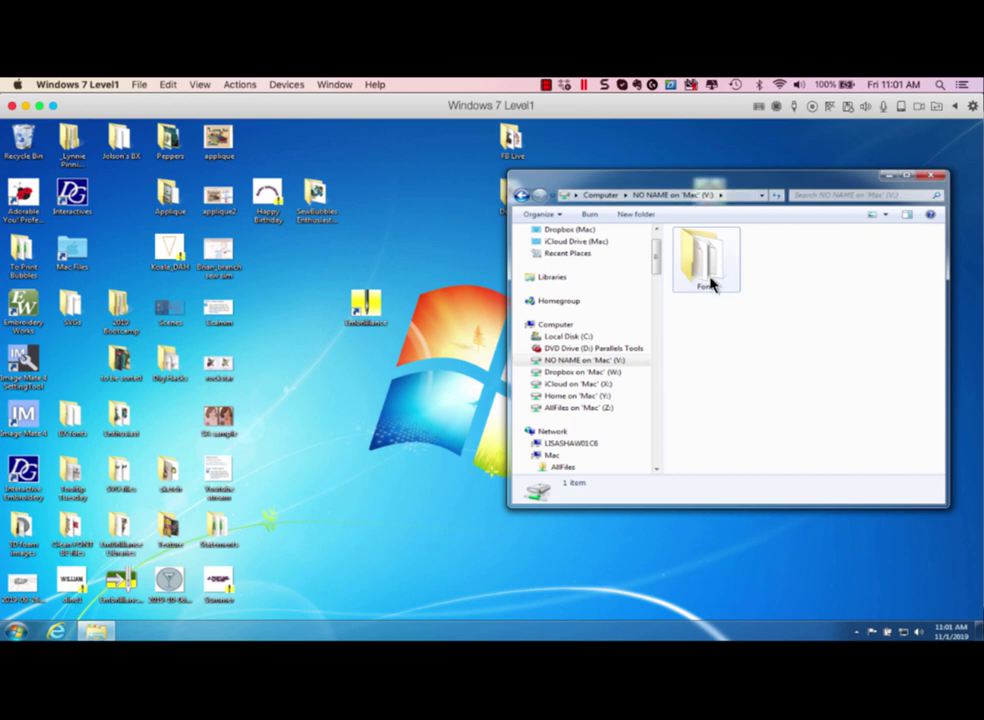
mouse_move(707, 284)
Launch Embrilliance in Windows, open its library folder, and move that folder window away from the NO NAME drive window.
double_click(378, 310)
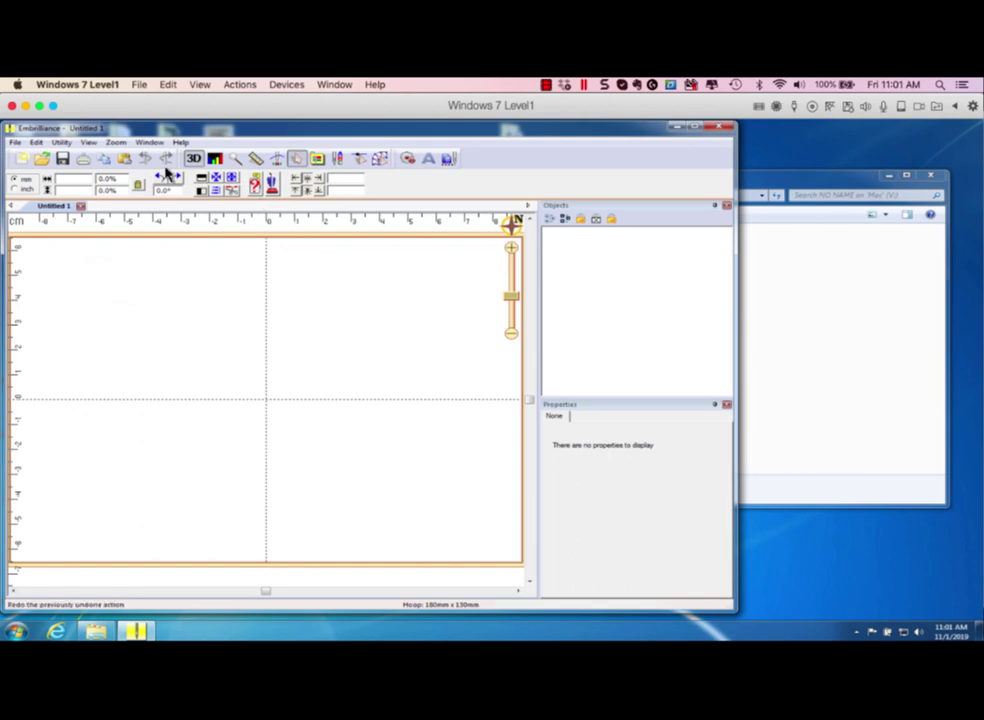
click(64, 144)
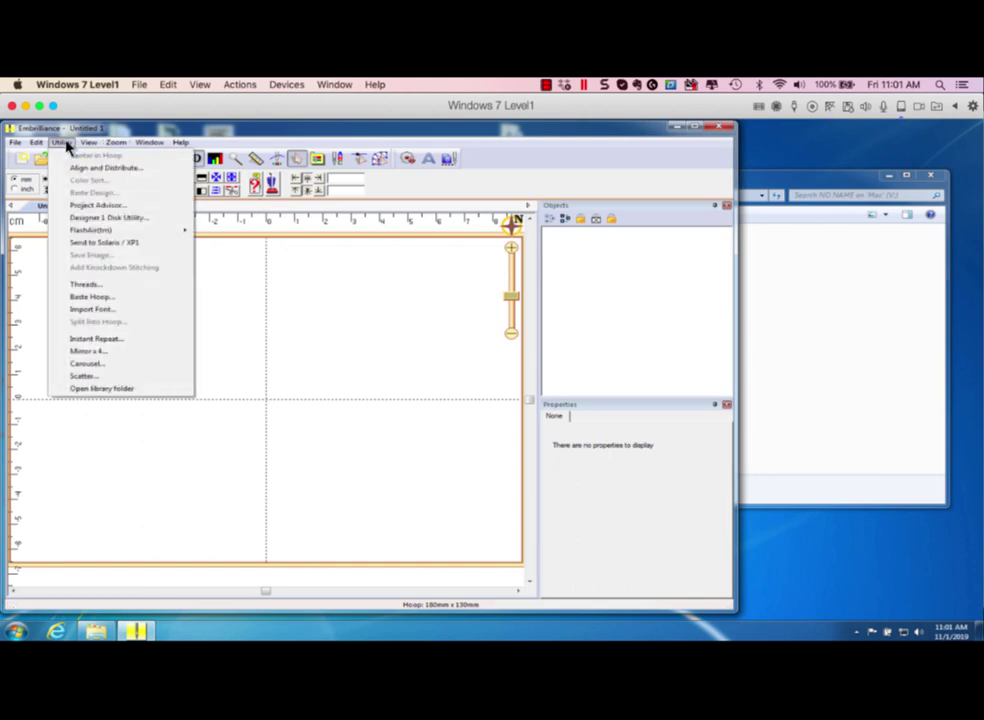
click(120, 390)
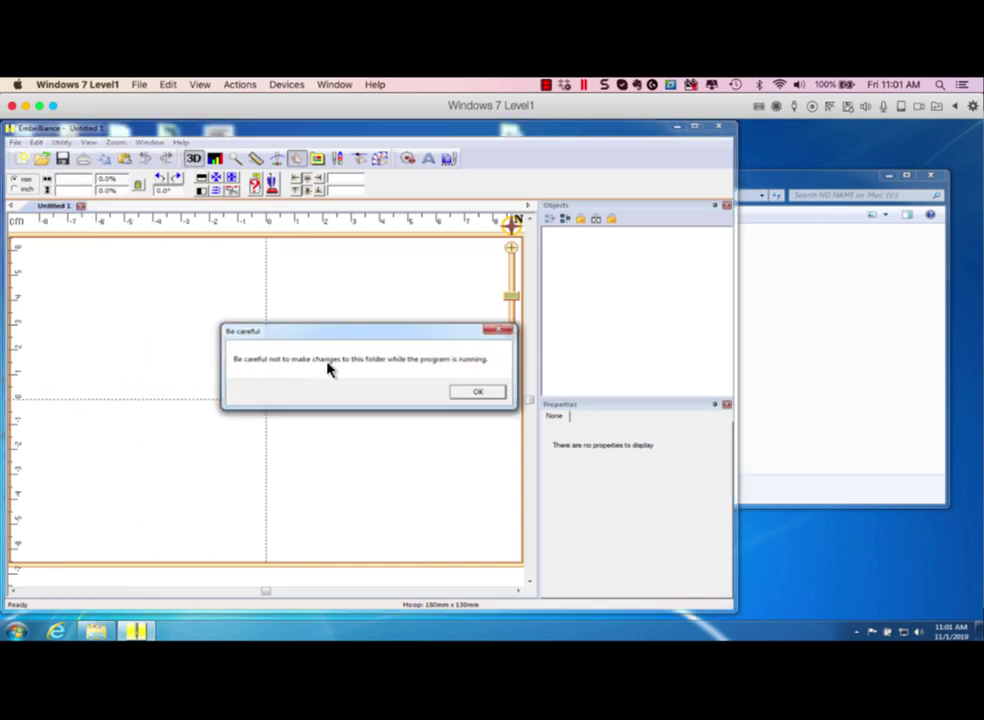
click(478, 392)
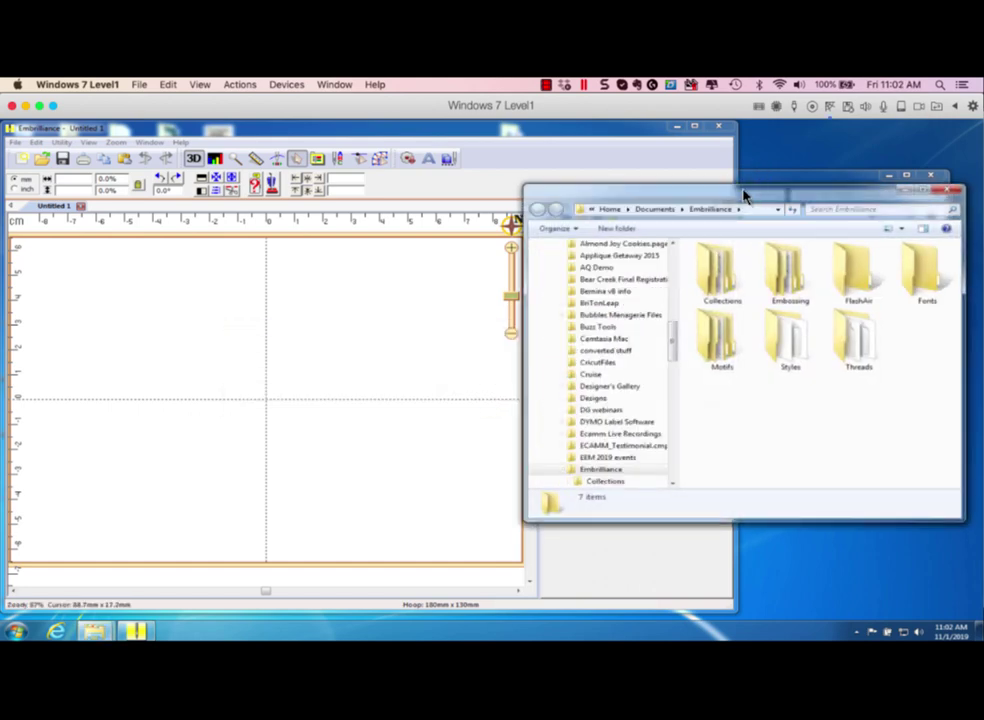
drag(744, 197, 290, 181)
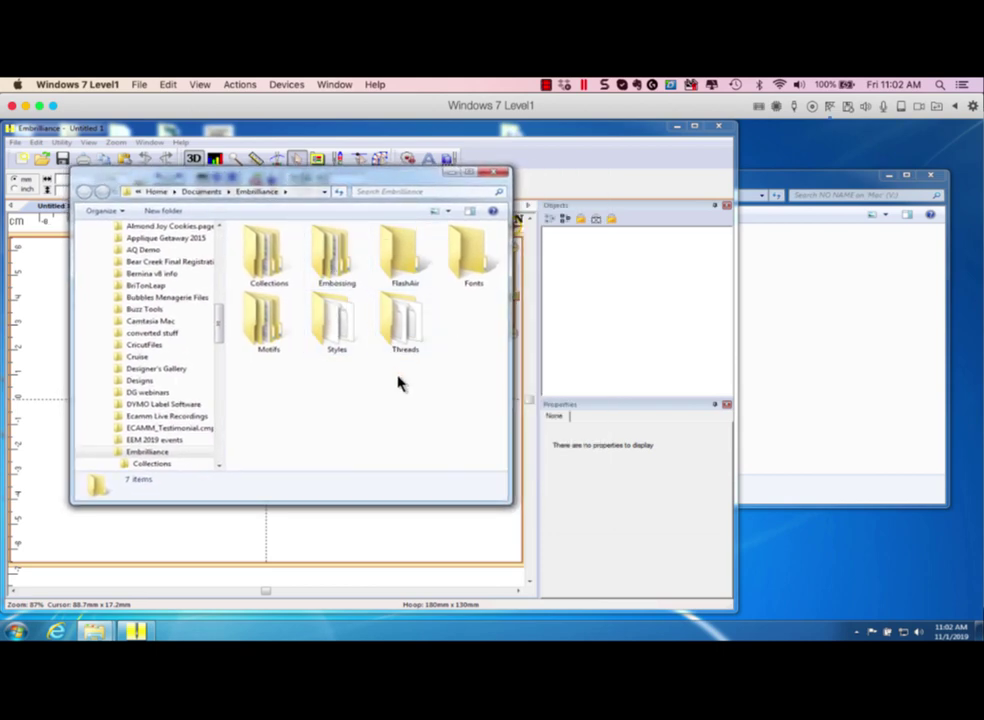
Close the Embrilliance program and arrange the library folder window beside the NO NAME drive window without overlap.
click(590, 134)
click(723, 128)
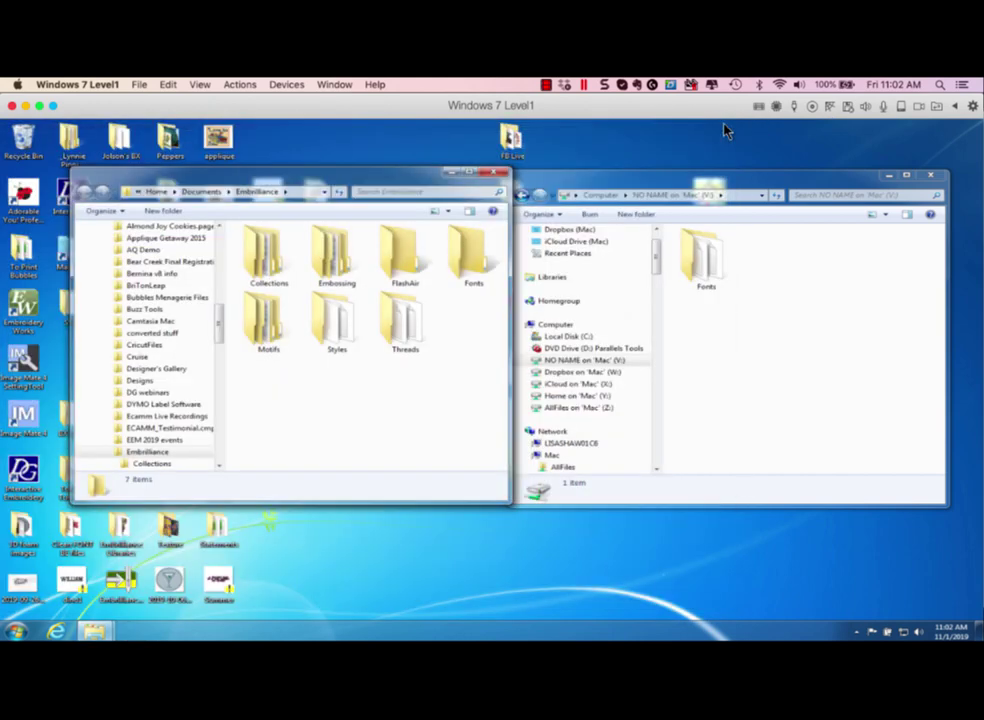
drag(433, 181, 413, 161)
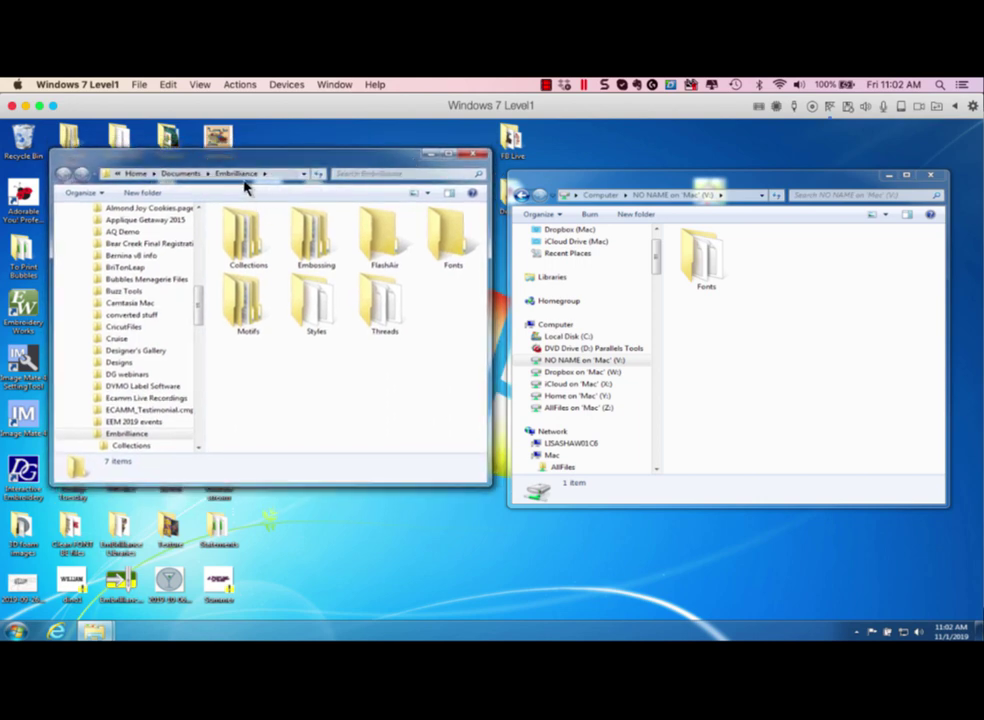
Open the Fonts folders in the library and on the NO NAME drive, and copy all items from the drive into the library's folder.
double_click(450, 240)
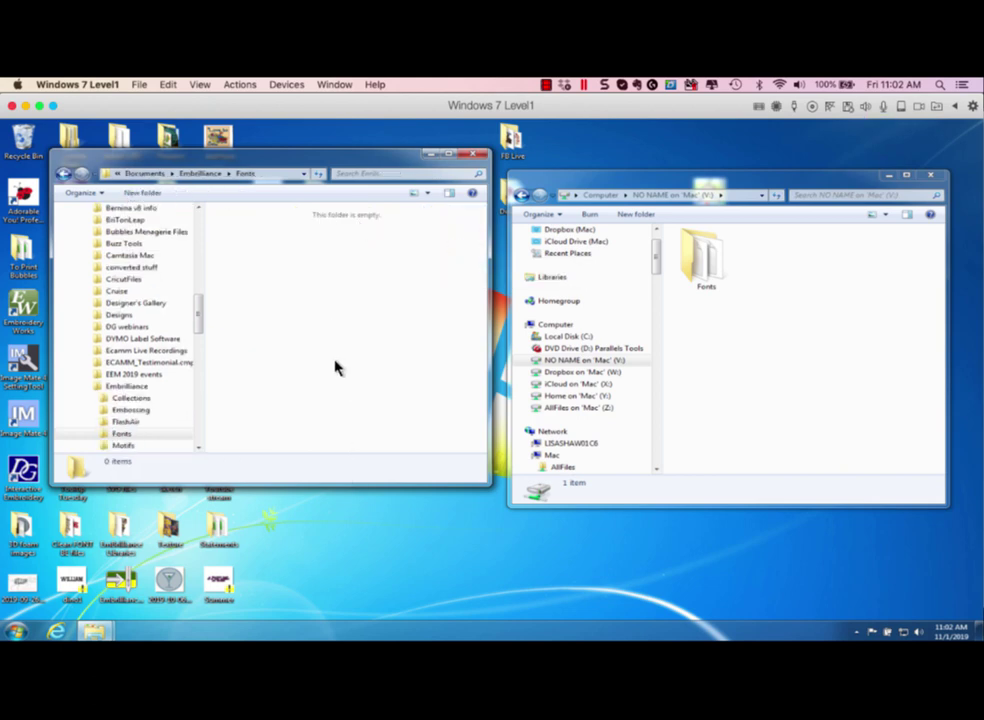
double_click(689, 258)
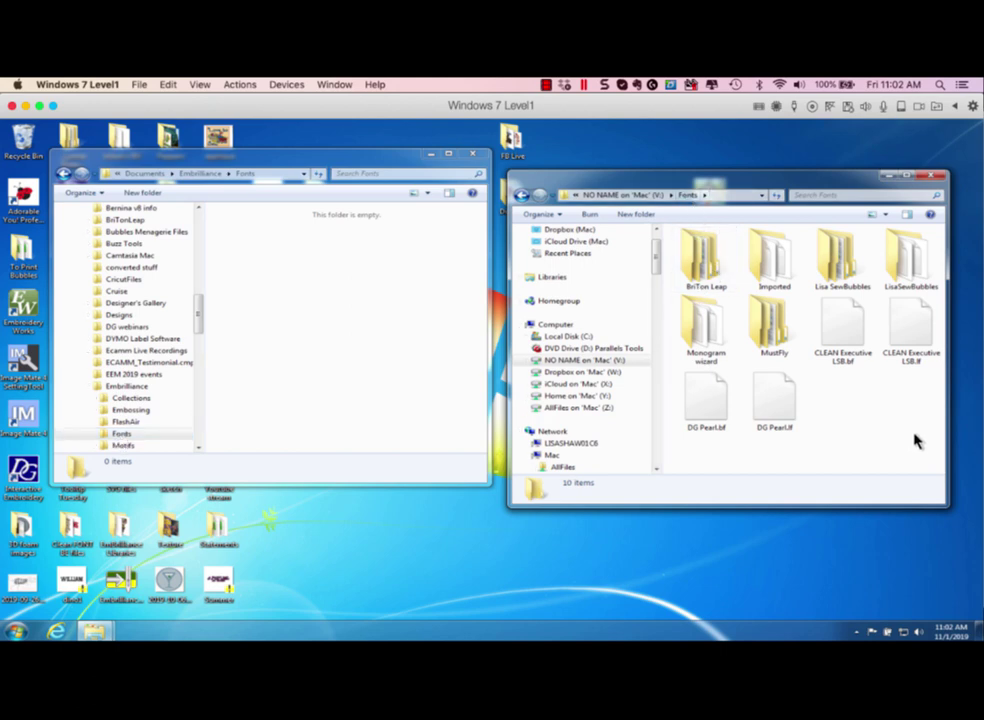
drag(921, 434, 305, 282)
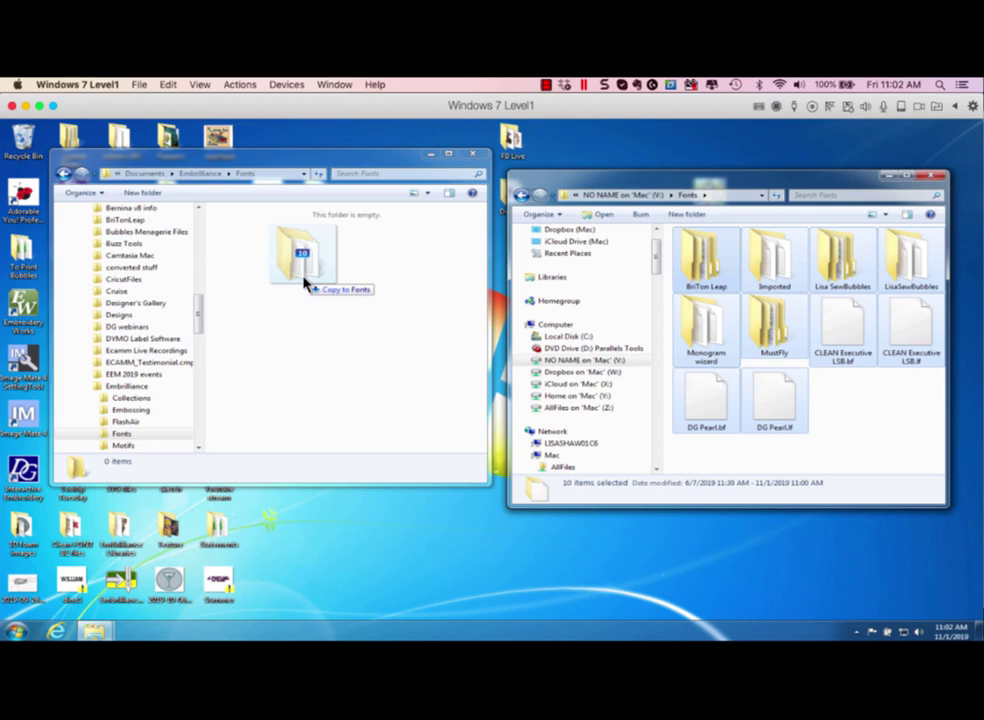
drag(305, 282, 305, 284)
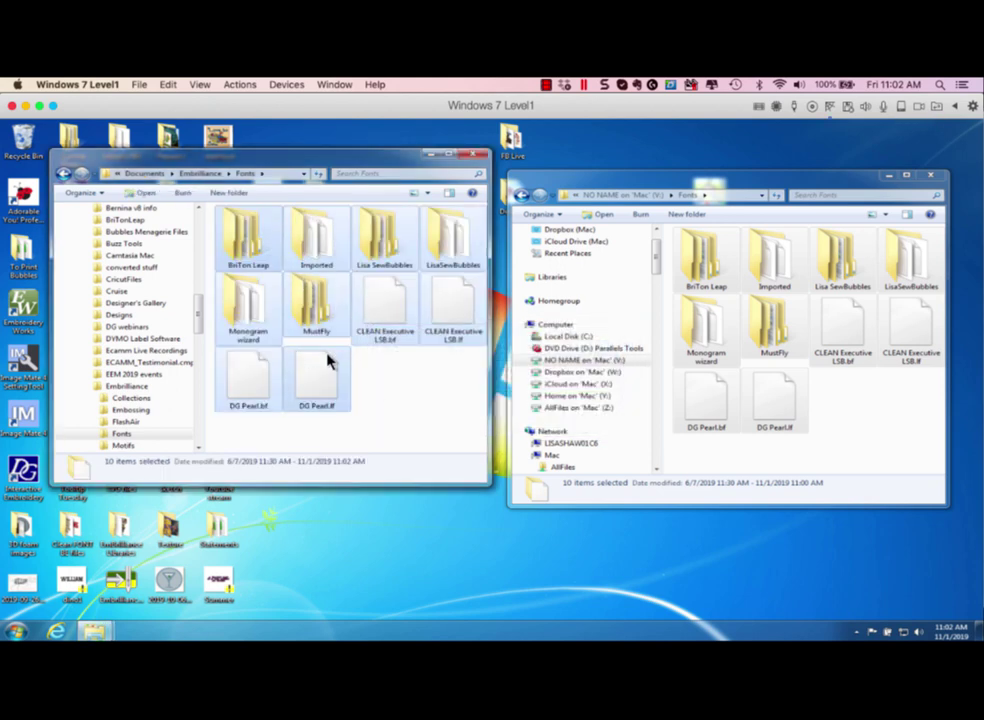
Close both Fonts folder windows and relaunch Embrilliance in Windows so it loads the transferred fonts.
click(477, 156)
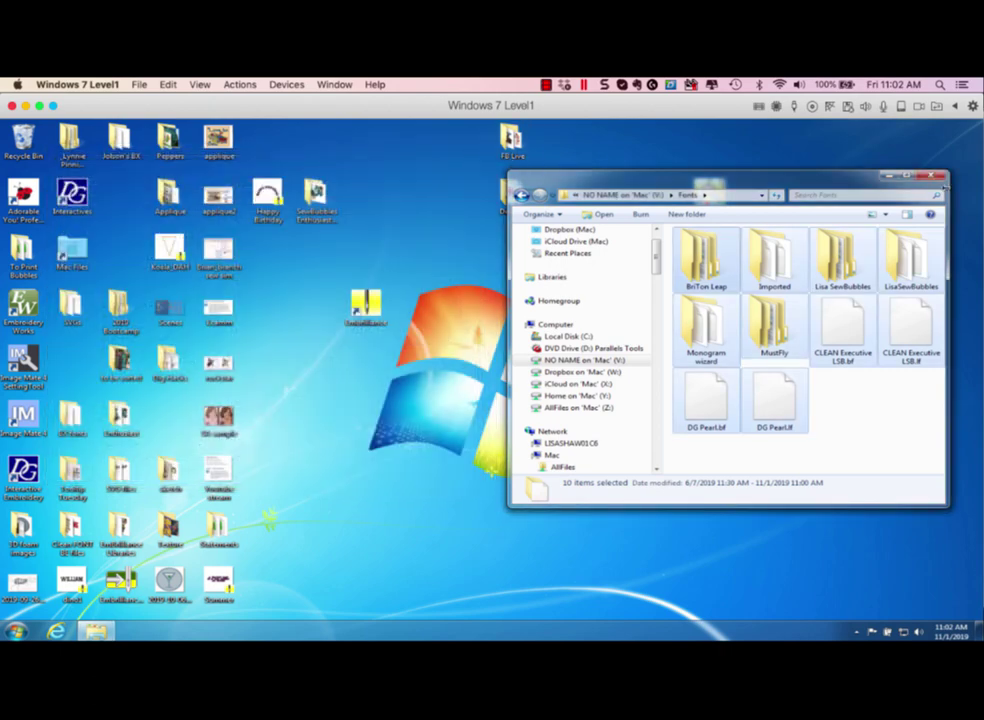
click(932, 178)
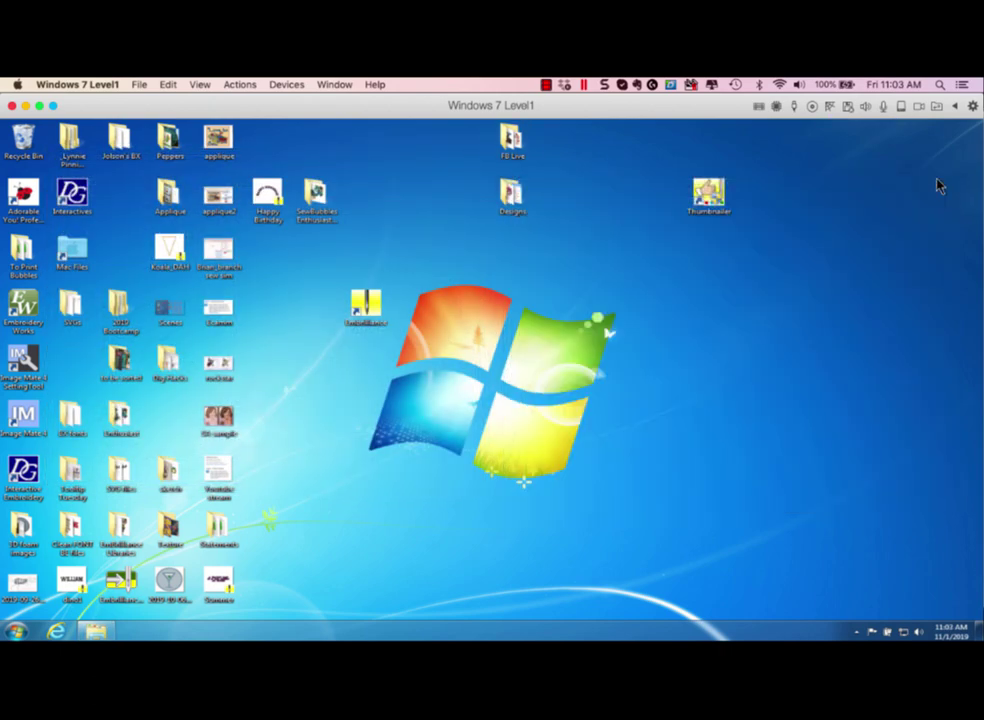
double_click(372, 300)
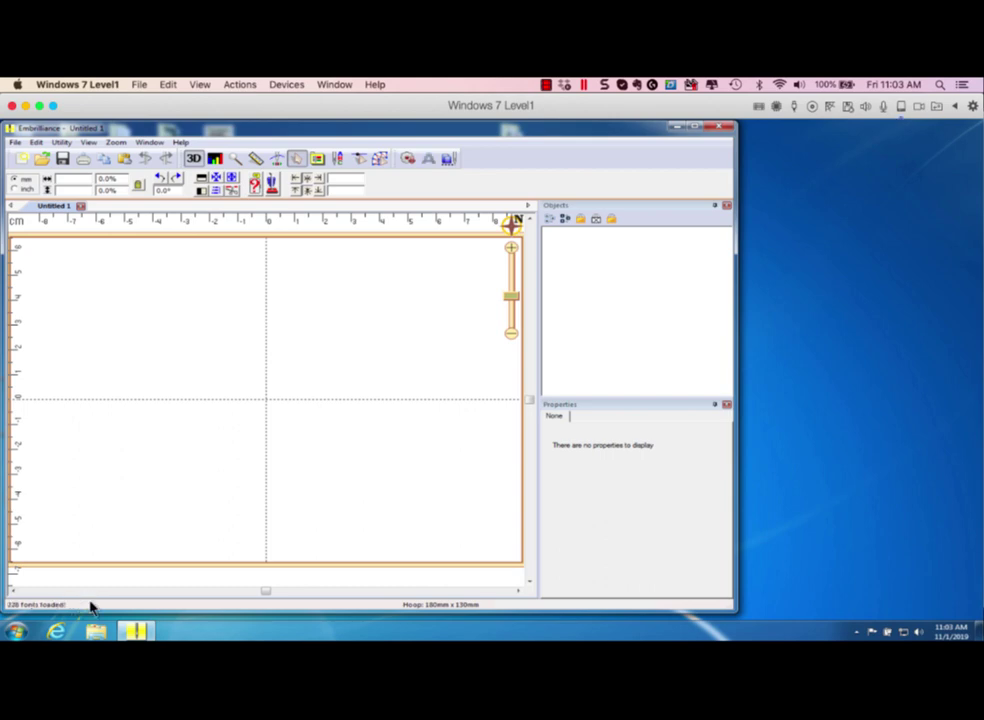
Create an ABC lettering object and set its font to the transferred 8cp justanotherserif 3in.
click(431, 160)
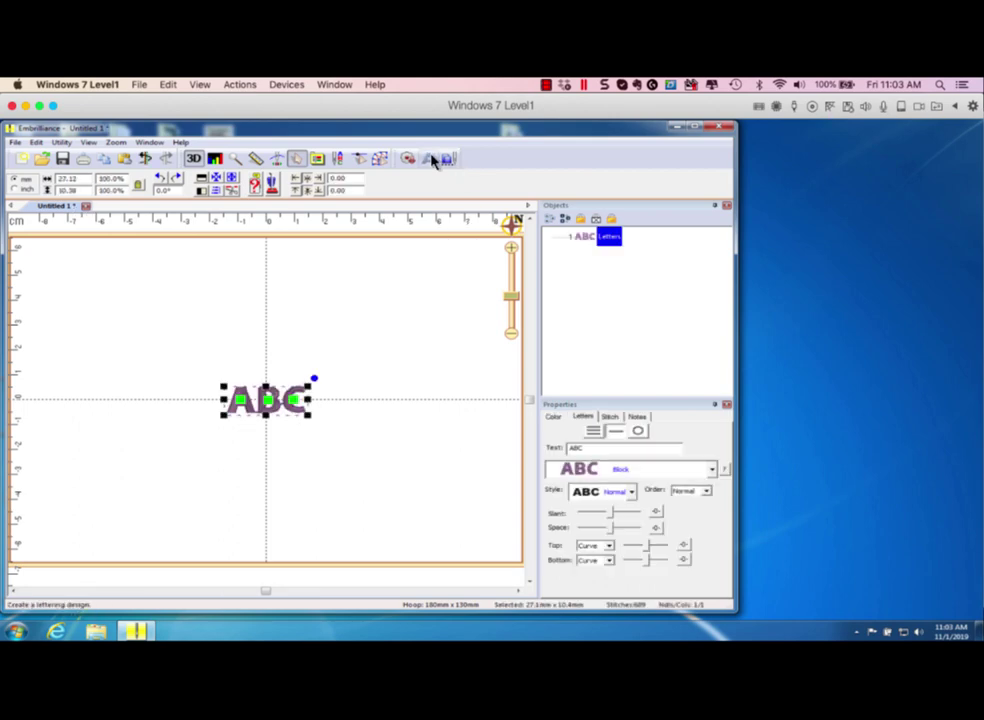
click(716, 470)
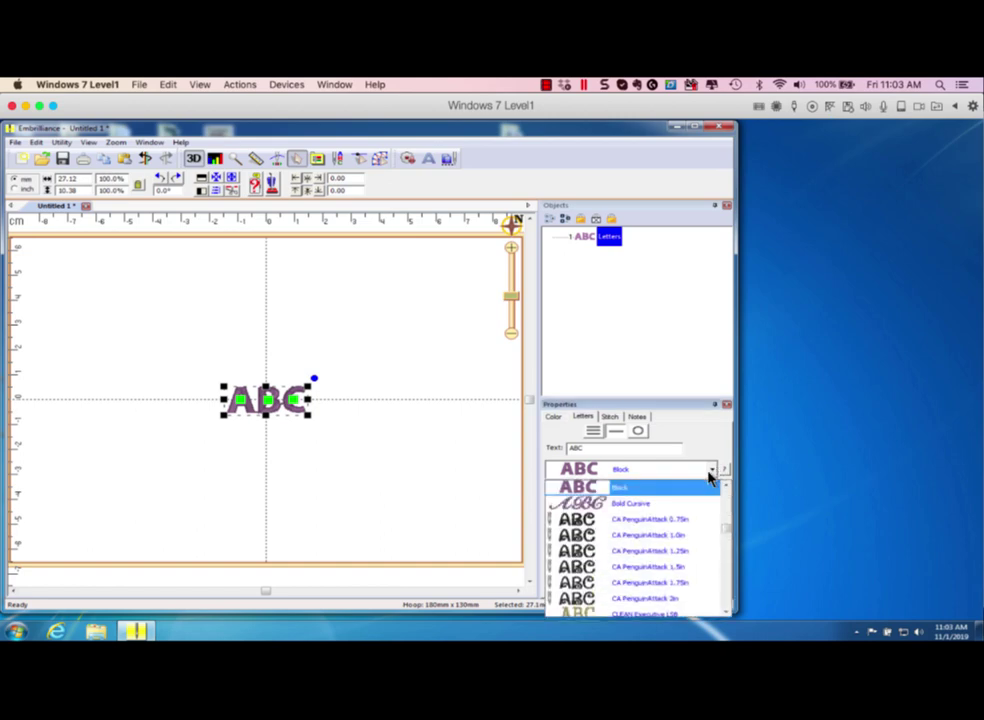
scroll(703, 520, down, 6)
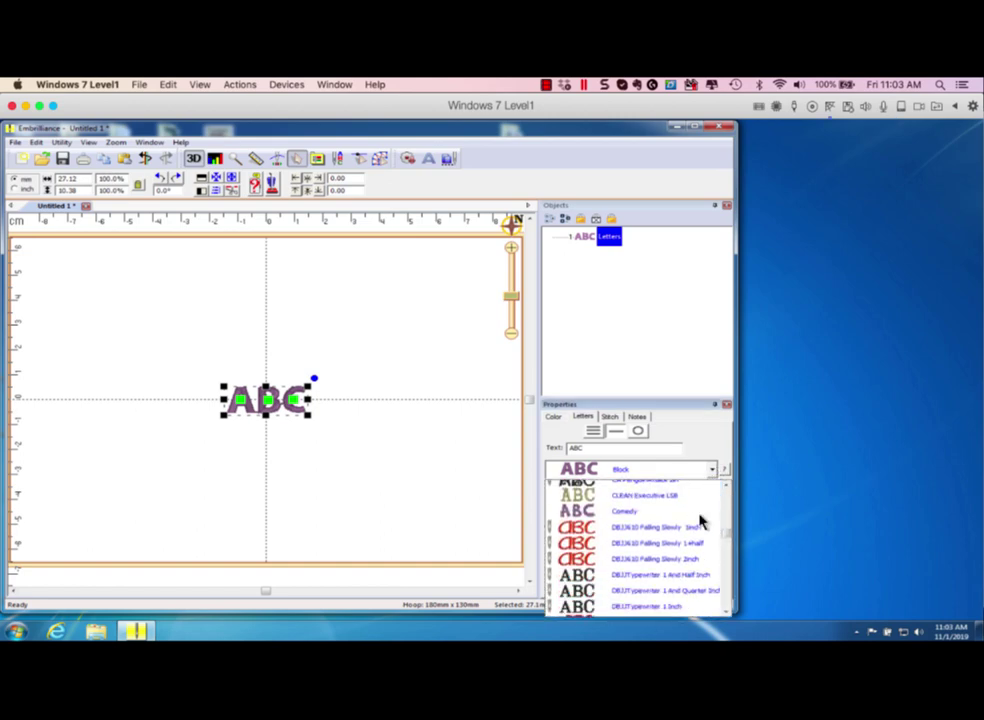
scroll(700, 520, down, 10)
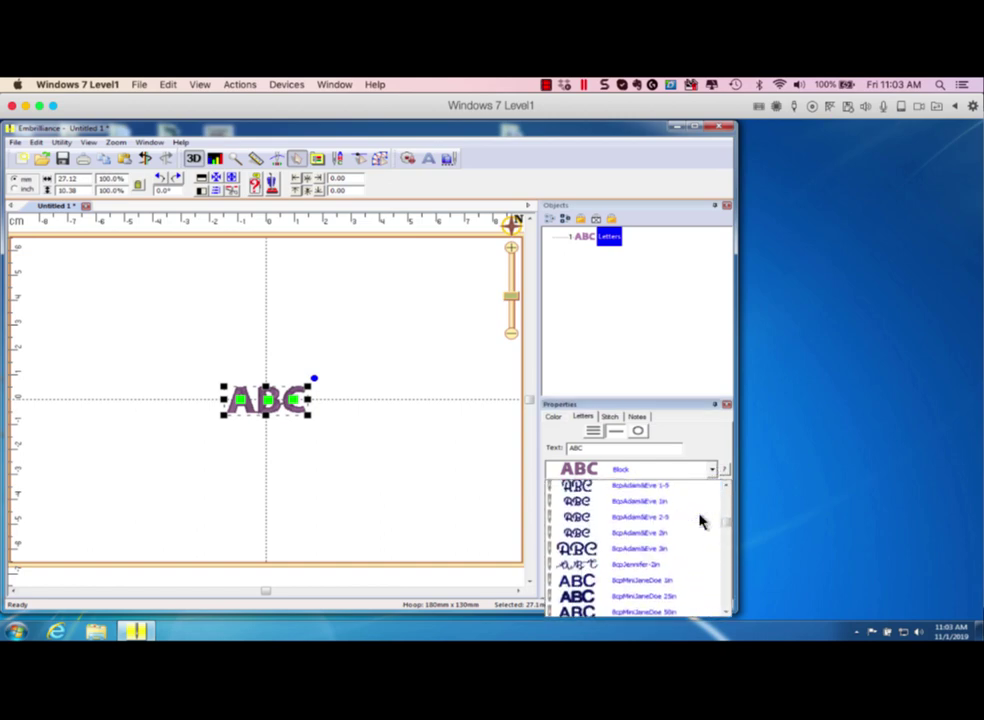
click(659, 505)
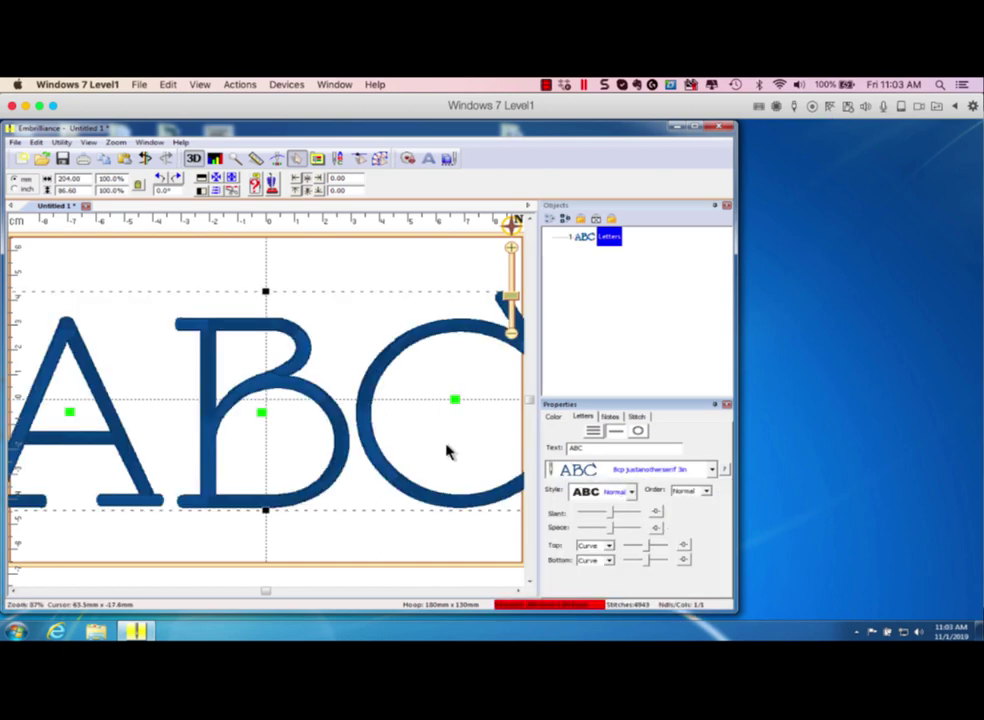